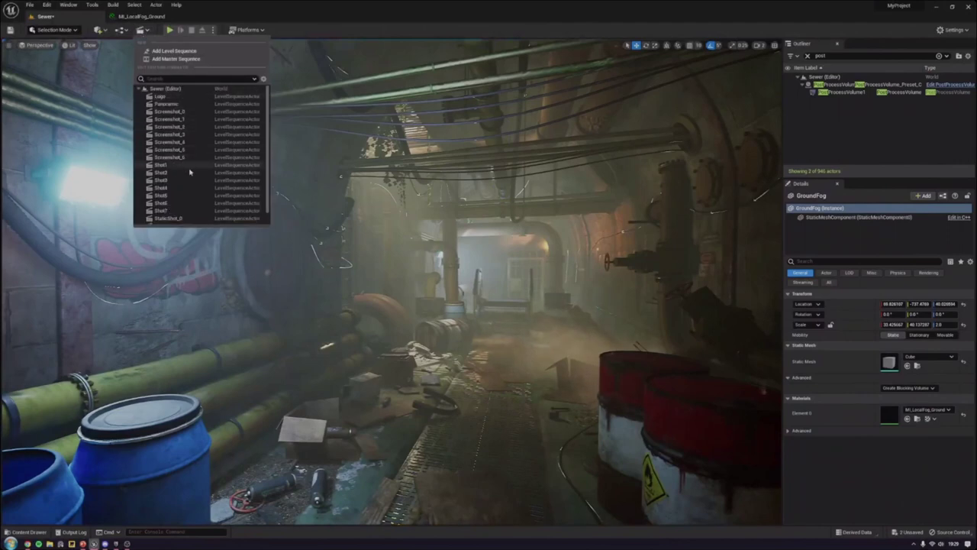
- Open the Logo level sequence and pilot CineCameraActor_15 to view its framing
{"action": "scroll", "coordinate": [188, 198], "scroll_direction": "down", "scroll_amount": 1}
{"action": "scroll", "coordinate": [189, 199], "scroll_direction": "down", "scroll_amount": 1}
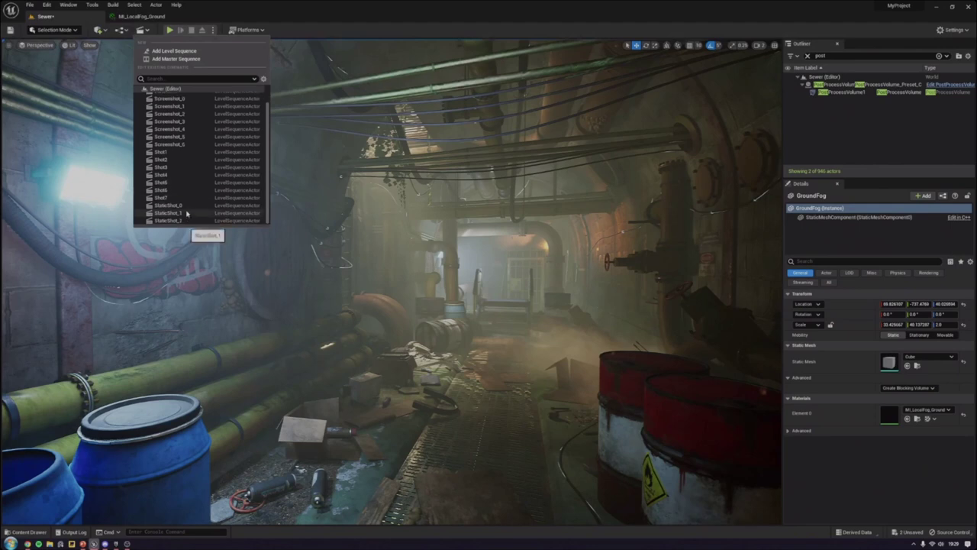
{"action": "scroll", "coordinate": [183, 210], "scroll_direction": "up", "scroll_amount": 2}
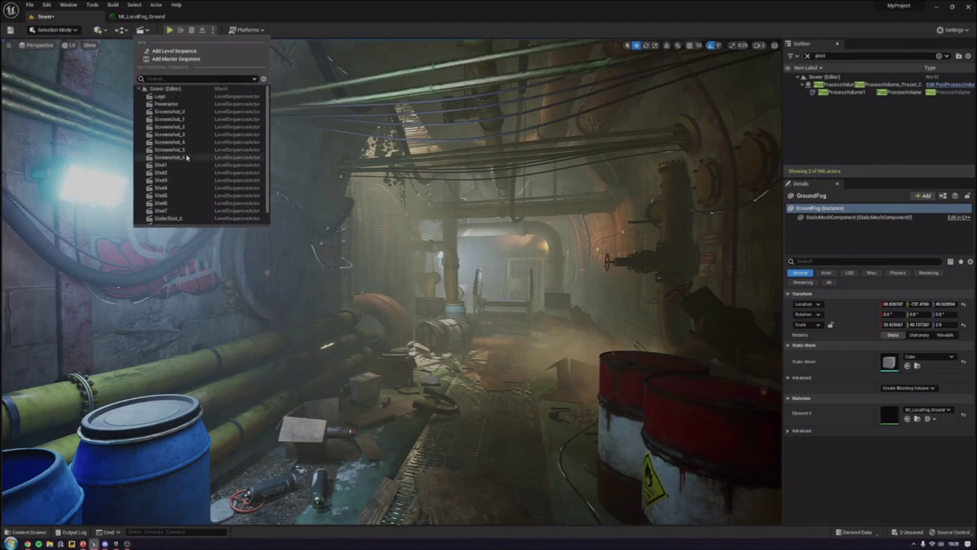
{"action": "left_click", "coordinate": [179, 99]}
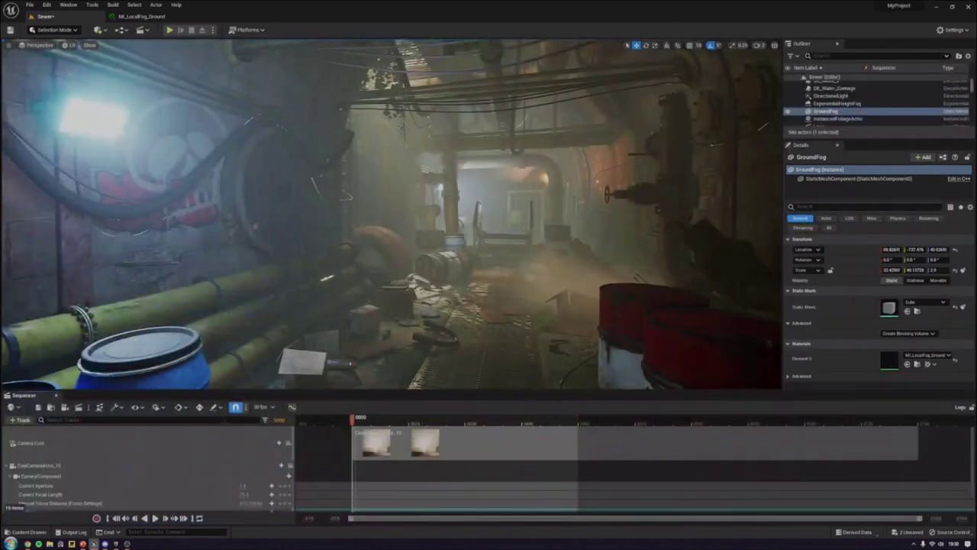
{"action": "left_click", "coordinate": [61, 467]}
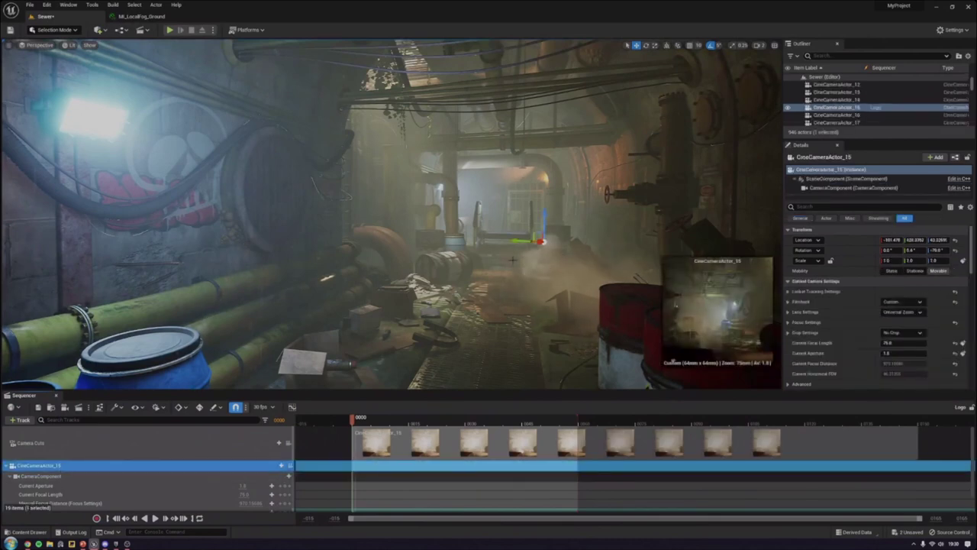
{"action": "key", "text": "f"}
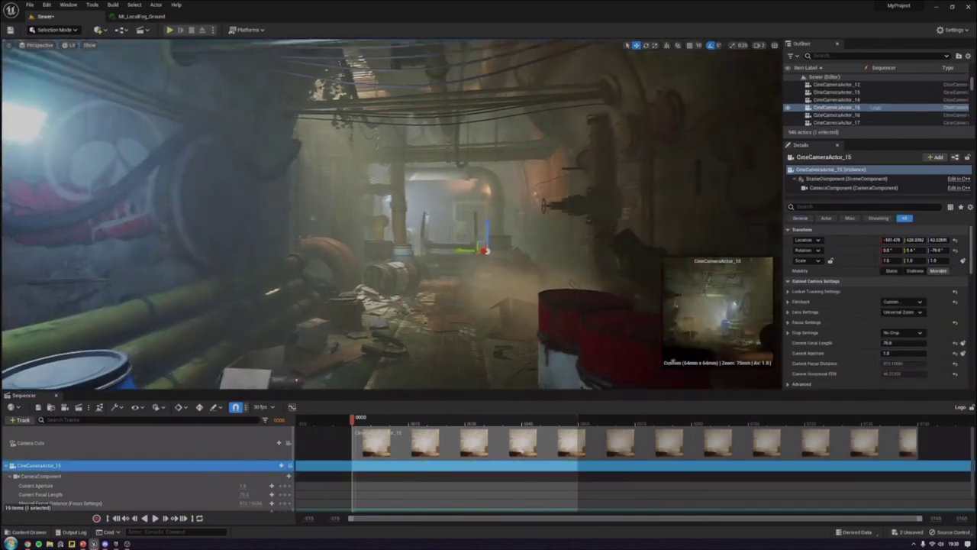
{"action": "key", "text": "ctrl+shift+p"}
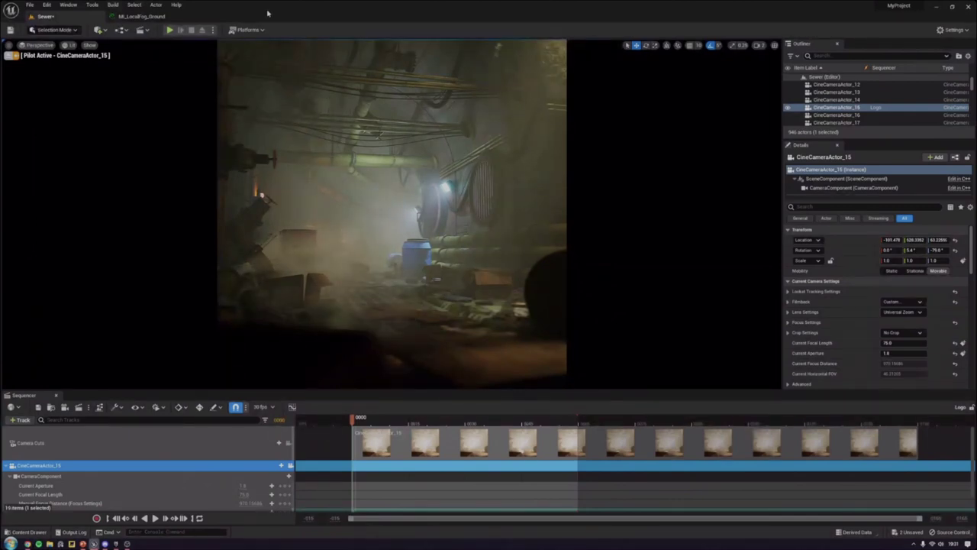
- Open the Screenshot_1 sequence, stop piloting the previous camera and pilot CineCameraActor_0 instead
{"action": "left_click", "coordinate": [141, 30]}
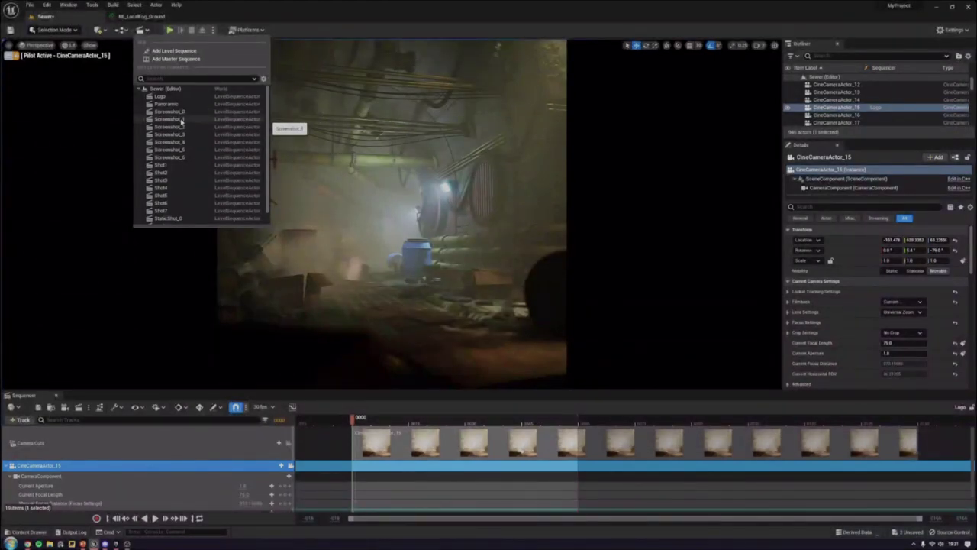
{"action": "left_click", "coordinate": [181, 119]}
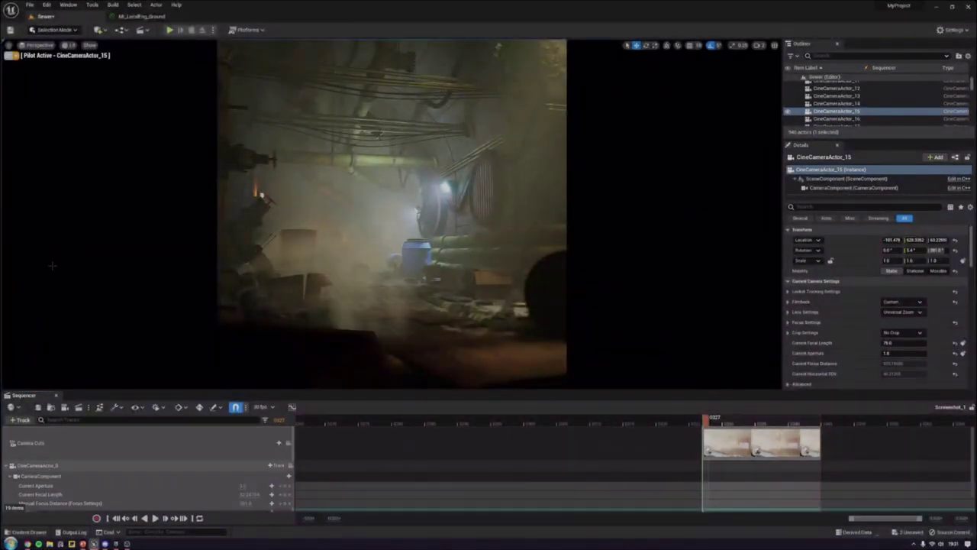
{"action": "left_click", "coordinate": [8, 56]}
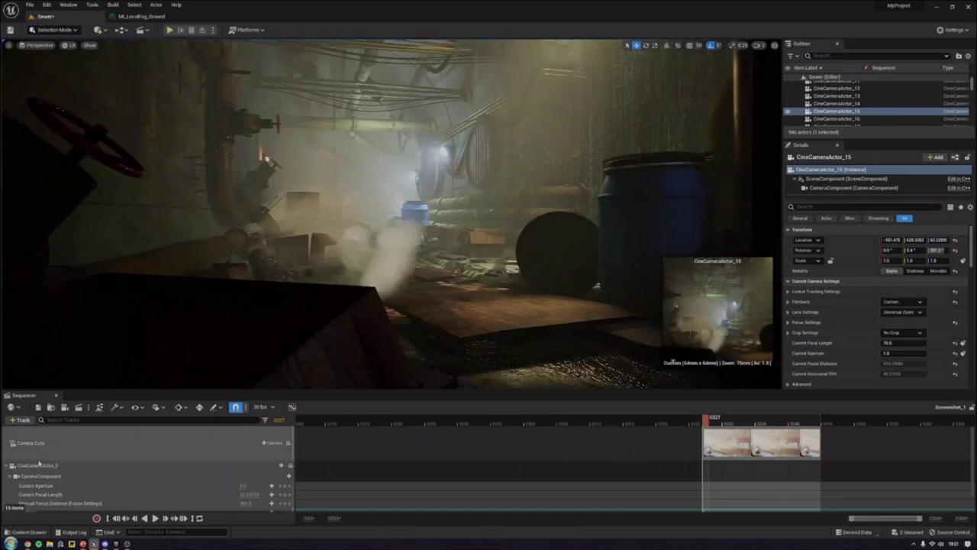
{"action": "left_click", "coordinate": [38, 465]}
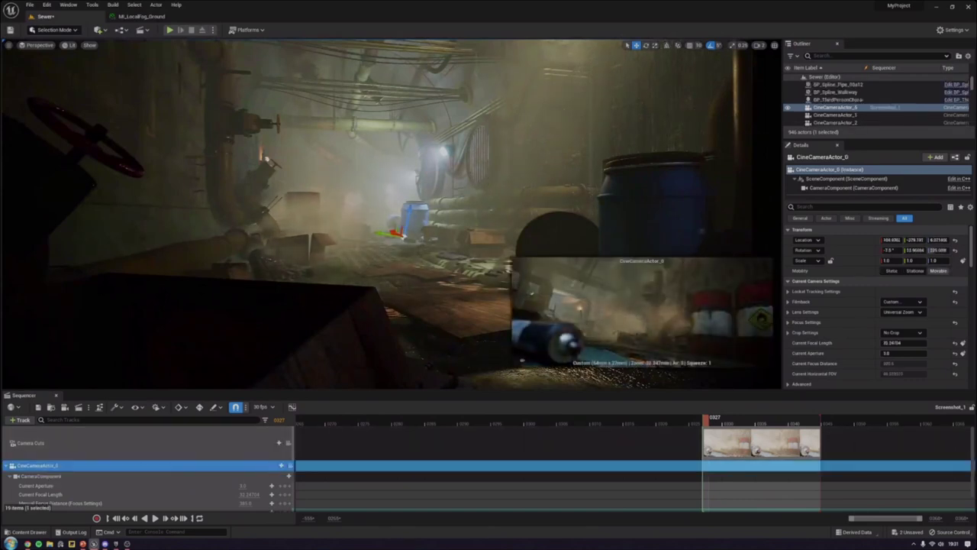
{"action": "right_click_drag", "start_coordinate": [487, 180], "coordinate": [413, 173]}
{"action": "key", "text": "ctrl+shift+p"}
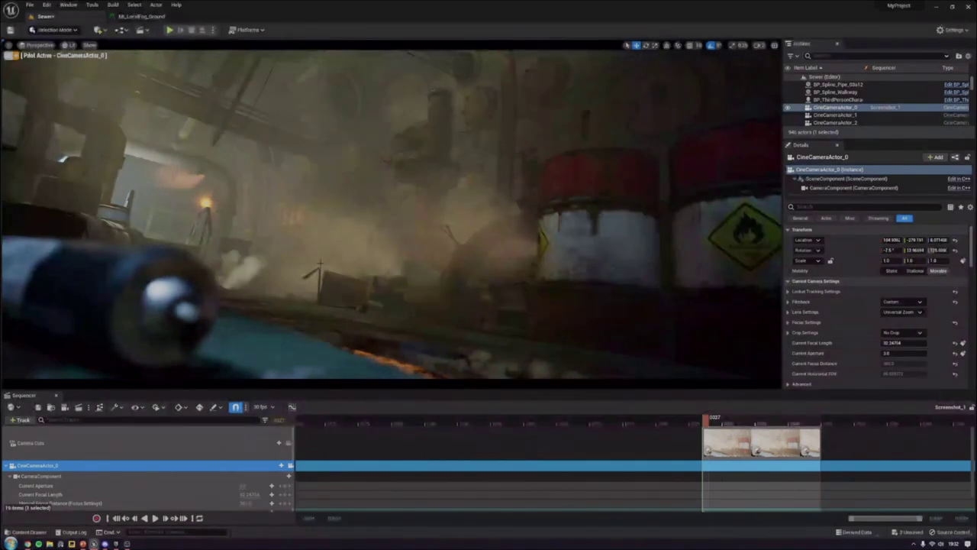
- Open the Shot1 sequence, release the previous camera and pilot CineCameraActor_2
{"action": "left_click", "coordinate": [141, 30]}
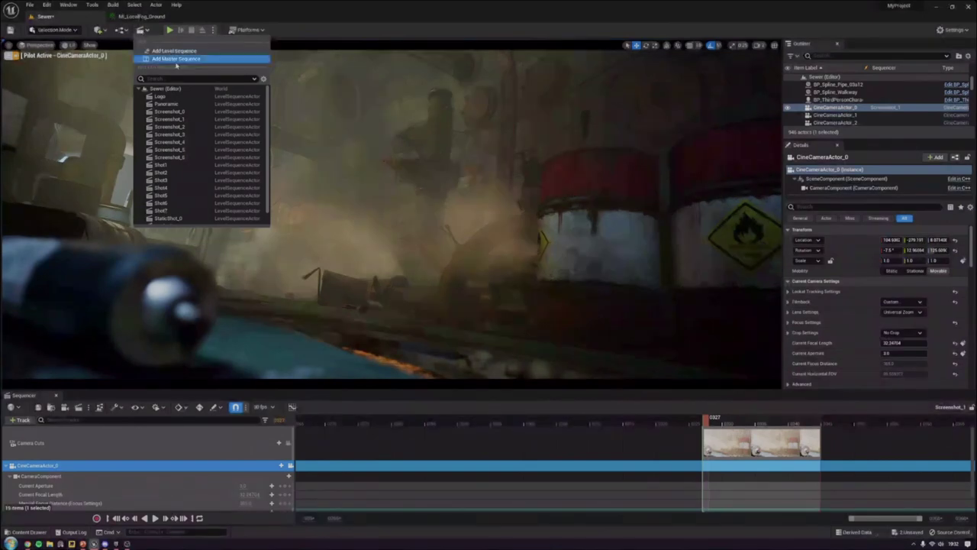
{"action": "left_click", "coordinate": [180, 164]}
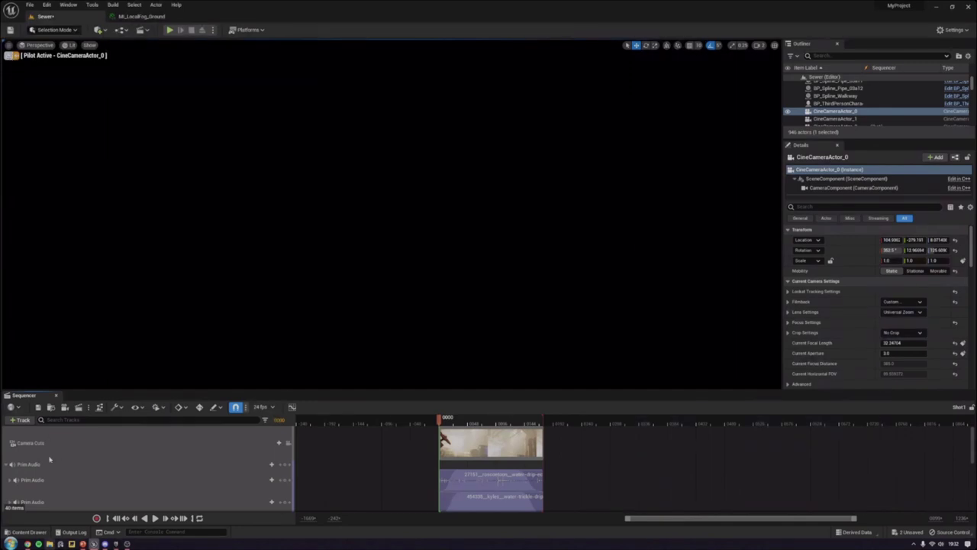
{"action": "left_click", "coordinate": [7, 464]}
{"action": "left_click", "coordinate": [38, 484]}
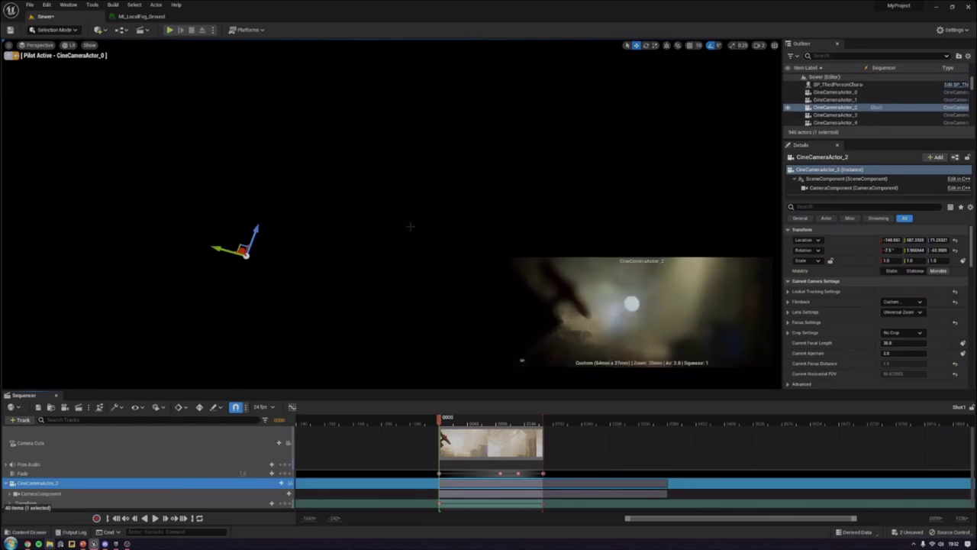
{"action": "left_click", "coordinate": [9, 56]}
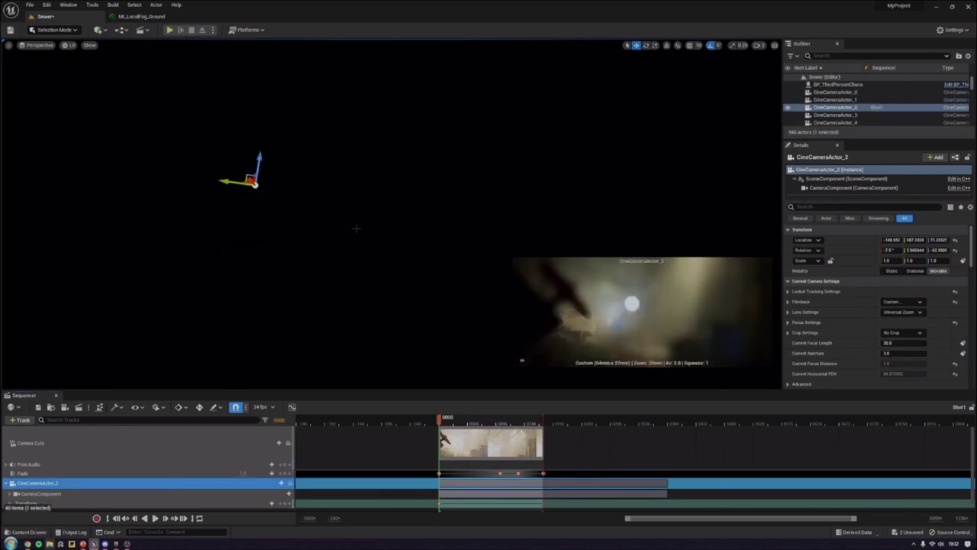
{"action": "key", "text": "ctrl+shift+p"}
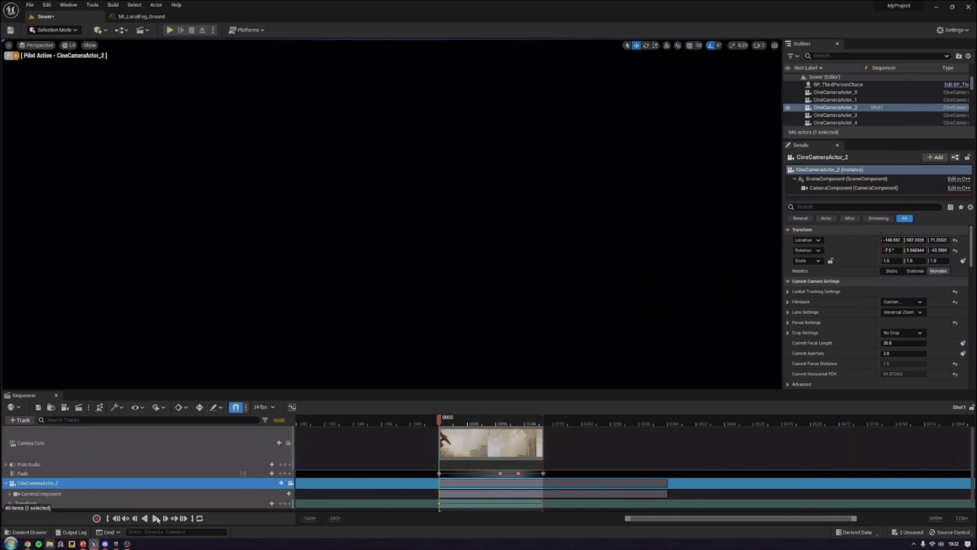
- Preview the start of the Shot1 animation, then park the playhead at frame 94
{"action": "left_click", "coordinate": [156, 518]}
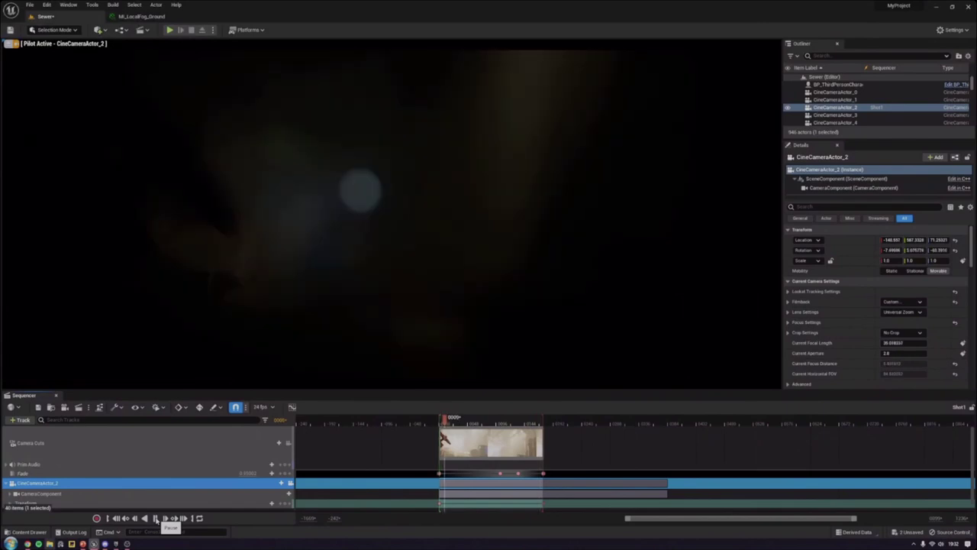
{"action": "left_click", "coordinate": [156, 518]}
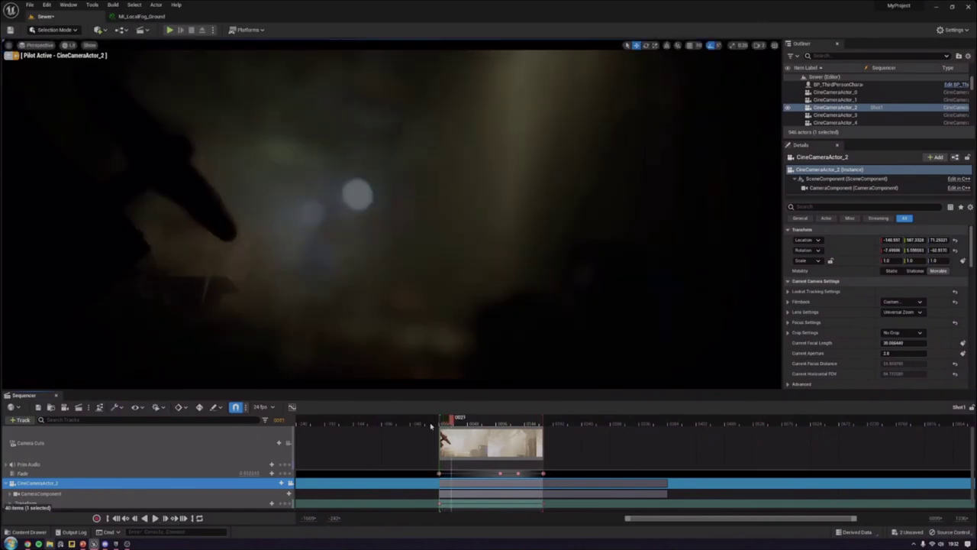
{"action": "left_click", "coordinate": [495, 424]}
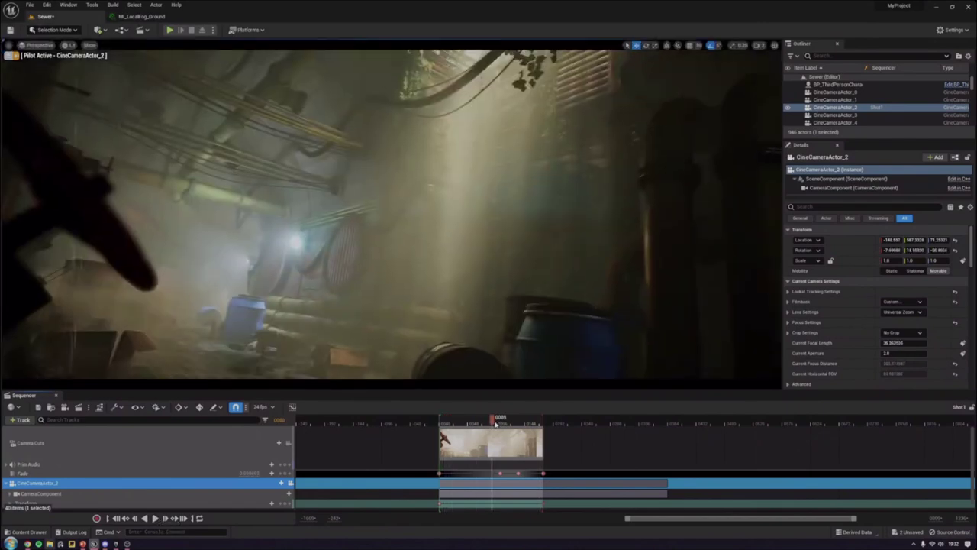
{"action": "left_click_drag", "start_coordinate": [496, 423], "coordinate": [496, 429]}
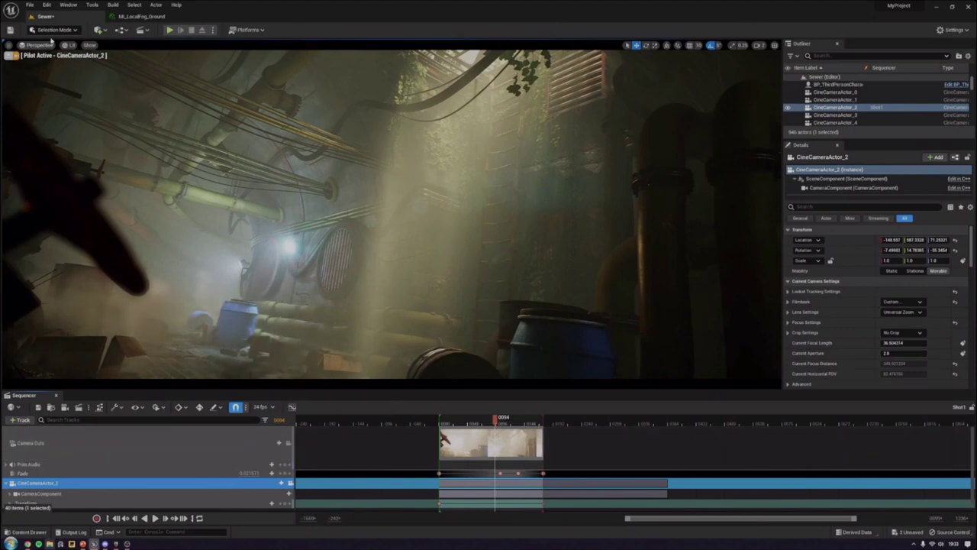
- Open the StaticShot_0 sequence, release the previous camera and pilot CineCameraActor_4
{"action": "left_click", "coordinate": [141, 30]}
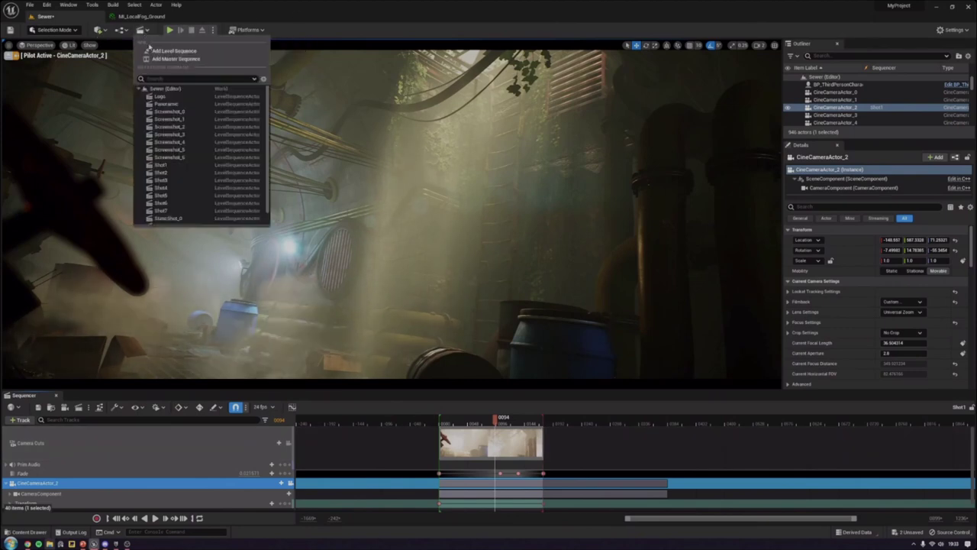
{"action": "scroll", "coordinate": [200, 137], "scroll_direction": "down", "scroll_amount": 1}
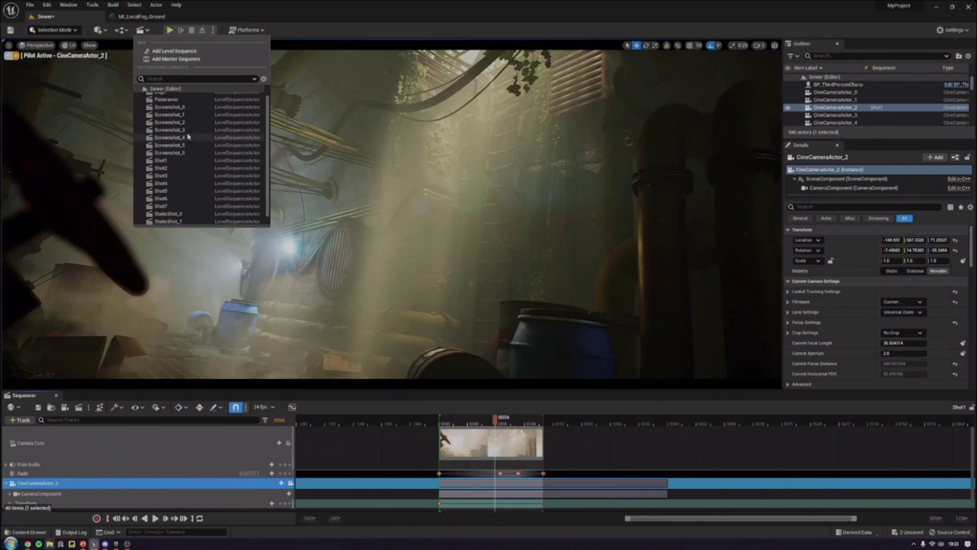
{"action": "scroll", "coordinate": [185, 174], "scroll_direction": "down", "scroll_amount": 1}
{"action": "scroll", "coordinate": [184, 179], "scroll_direction": "up", "scroll_amount": 2}
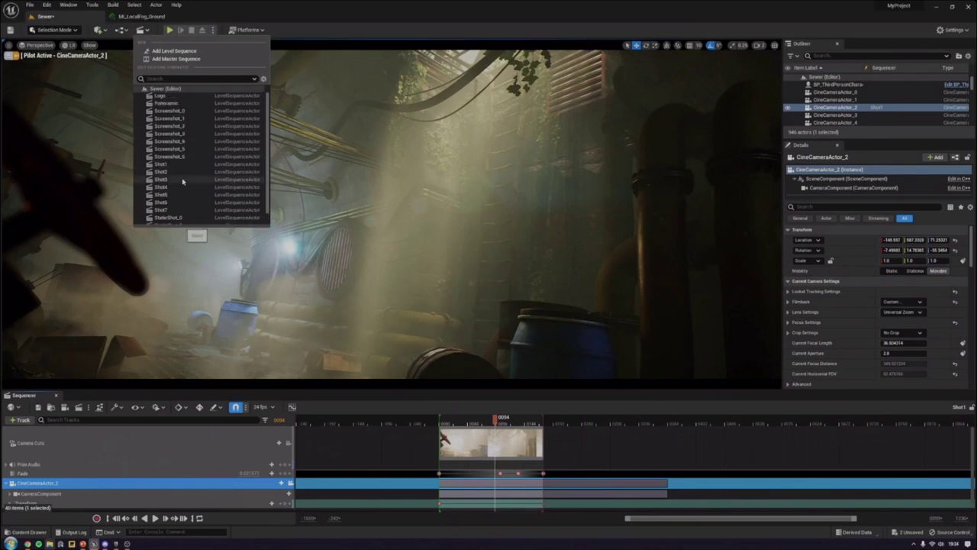
{"action": "scroll", "coordinate": [183, 181], "scroll_direction": "down", "scroll_amount": 2}
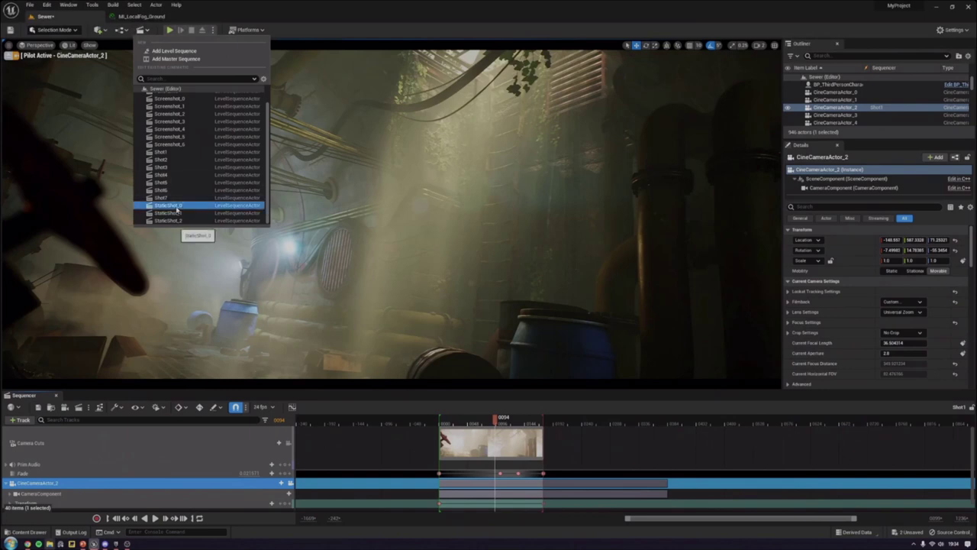
{"action": "left_click", "coordinate": [177, 213]}
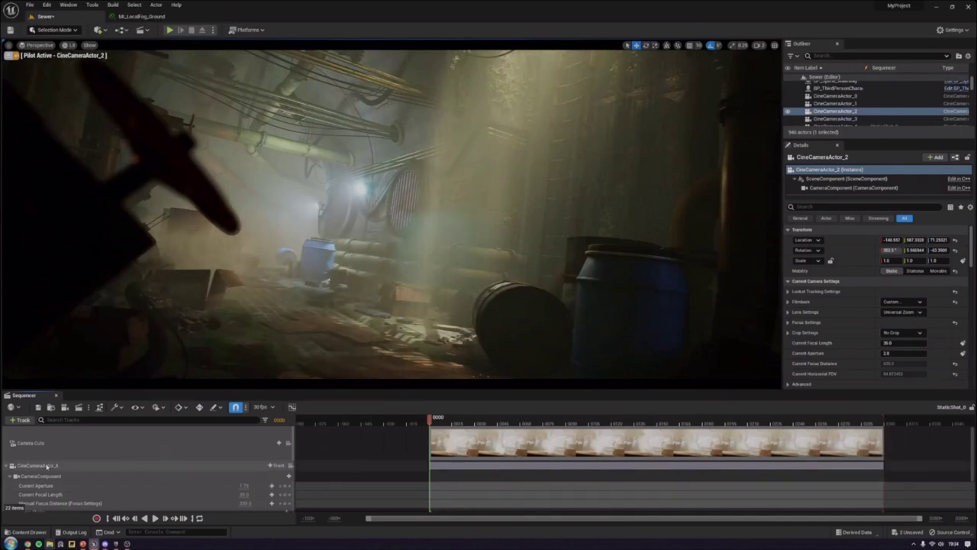
{"action": "left_click", "coordinate": [7, 56]}
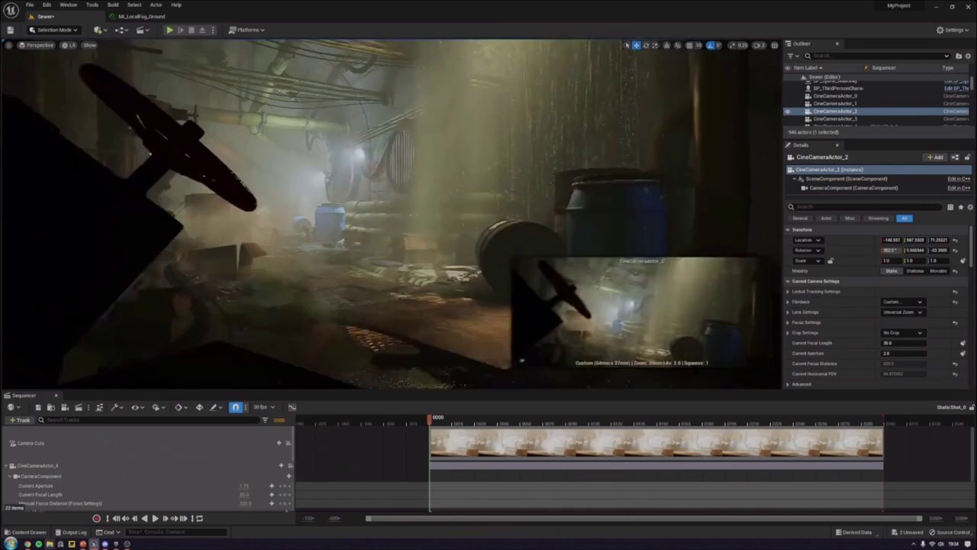
{"action": "left_click", "coordinate": [59, 466]}
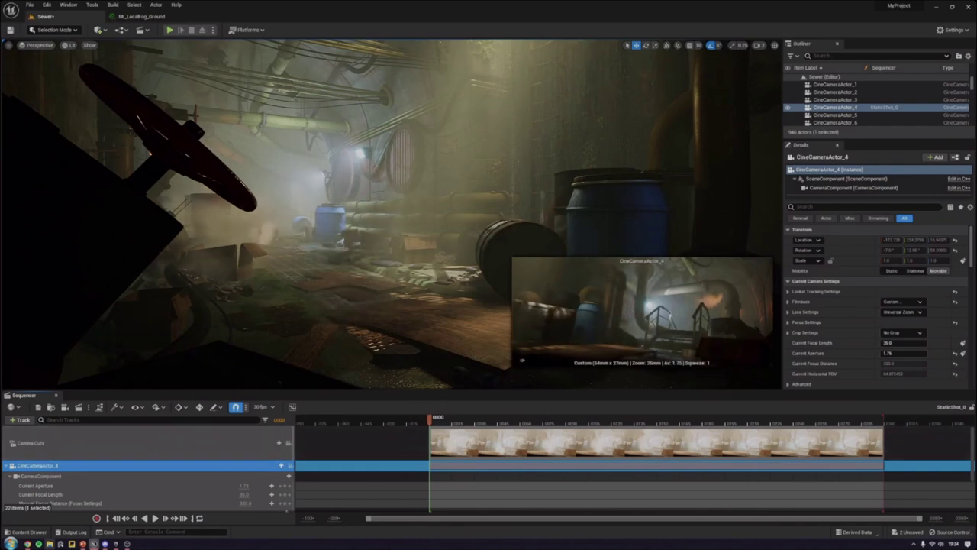
{"action": "right_click_drag", "start_coordinate": [221, 237], "coordinate": [213, 246]}
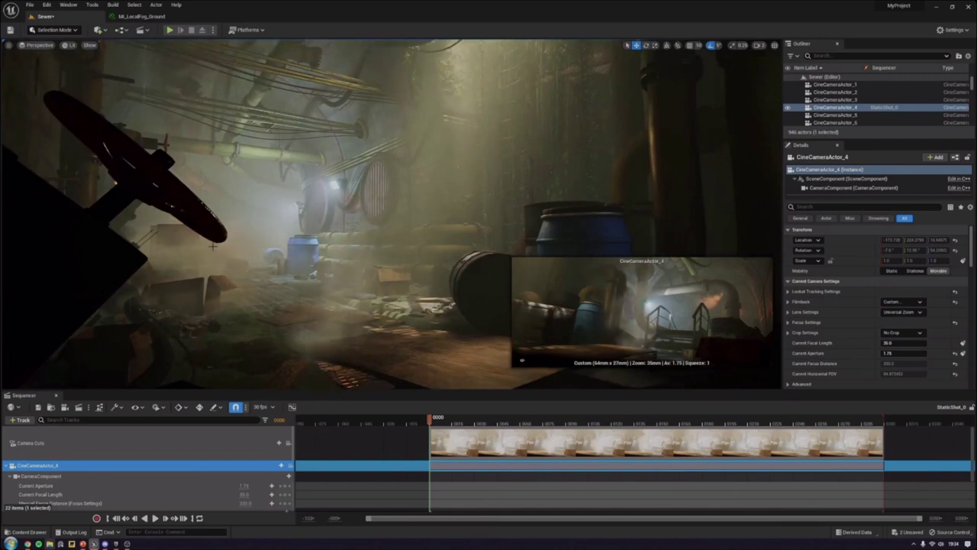
{"action": "key", "text": "ctrl+shift+p"}
{"action": "key", "text": "g"}
{"action": "key", "text": "g"}
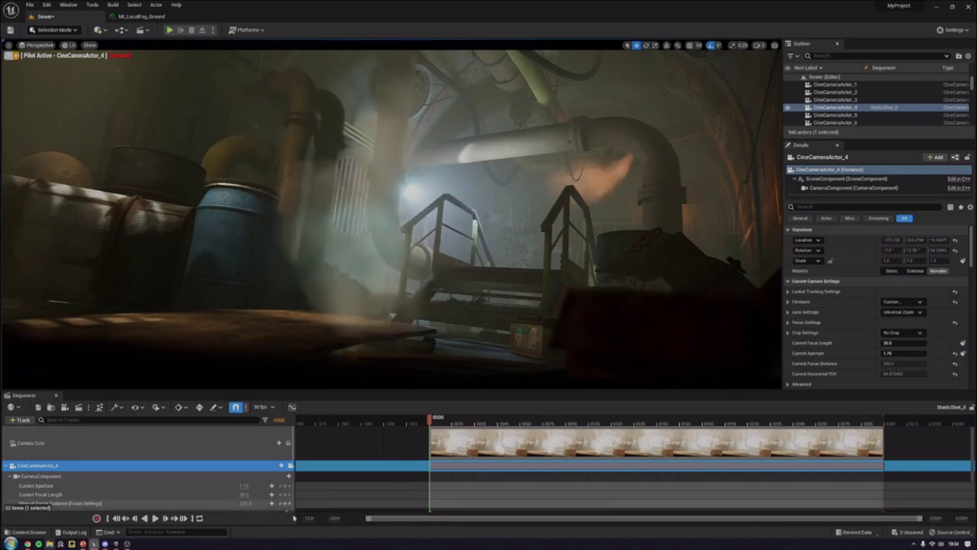
- Play the StaticShot_0 sequence and pause it at frame 229
{"action": "left_click", "coordinate": [156, 518]}
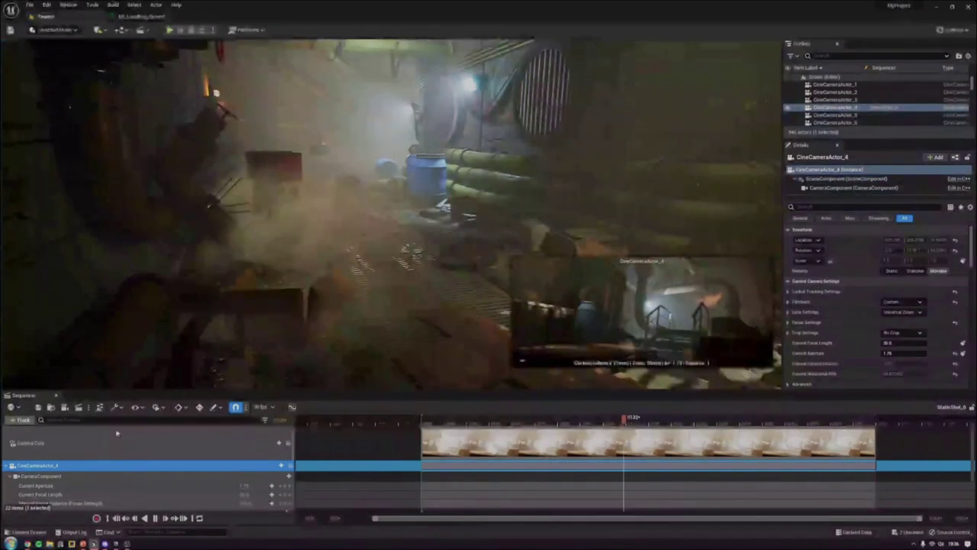
{"action": "left_click", "coordinate": [155, 518]}
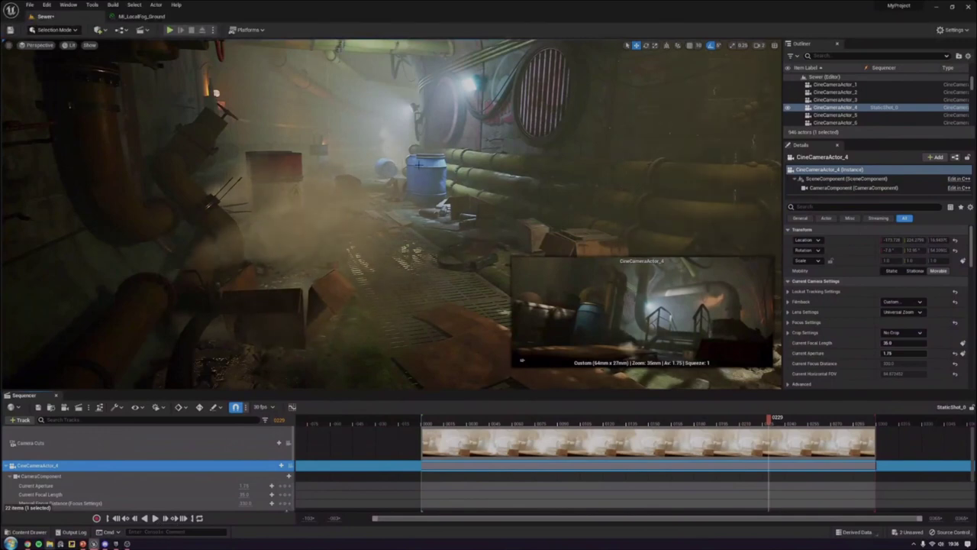
{"action": "right_click_drag", "start_coordinate": [419, 47], "coordinate": [351, 61]}
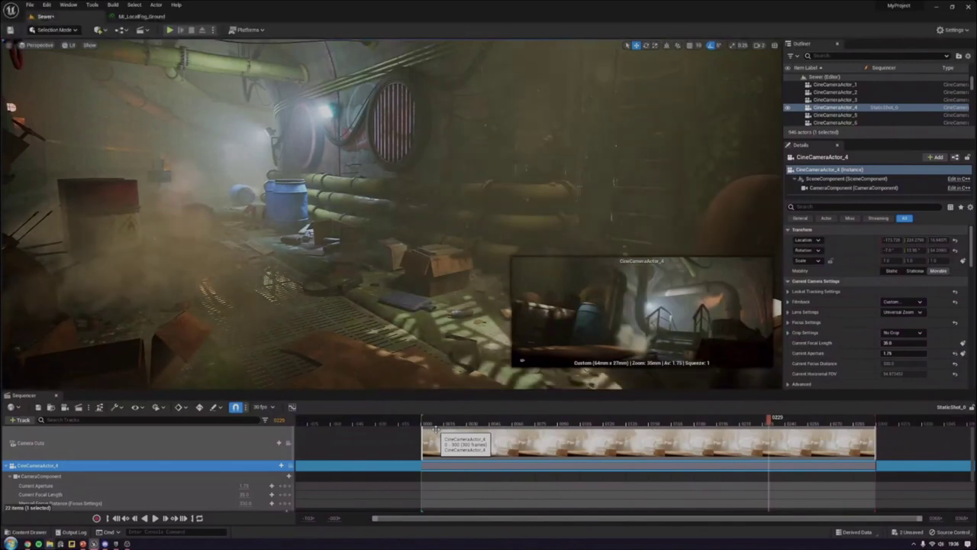
- Select the fog-shaft Cube in the tunnel and inspect the sewer scene from the blue and red barrels
{"action": "right_click_drag", "start_coordinate": [391, 214], "coordinate": [429, 224]}
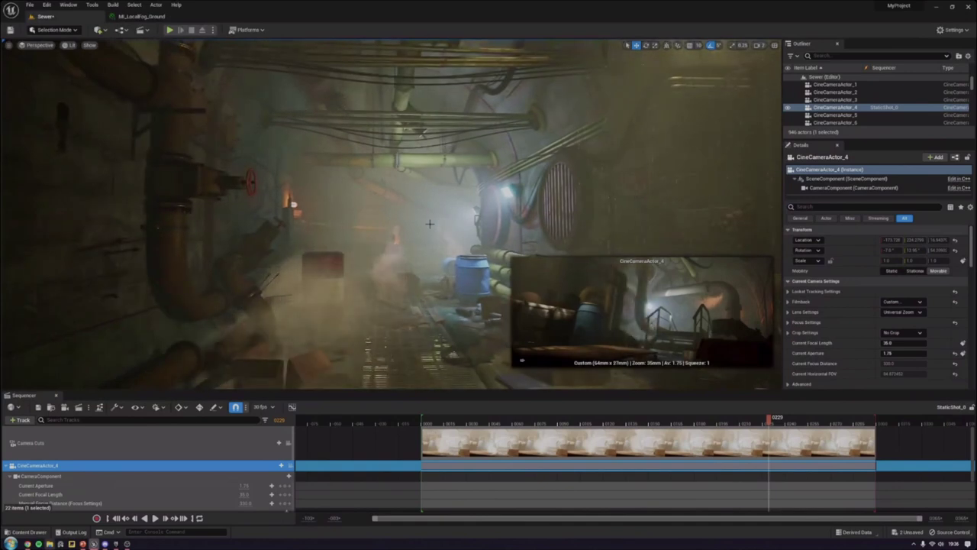
{"action": "left_click", "coordinate": [375, 248]}
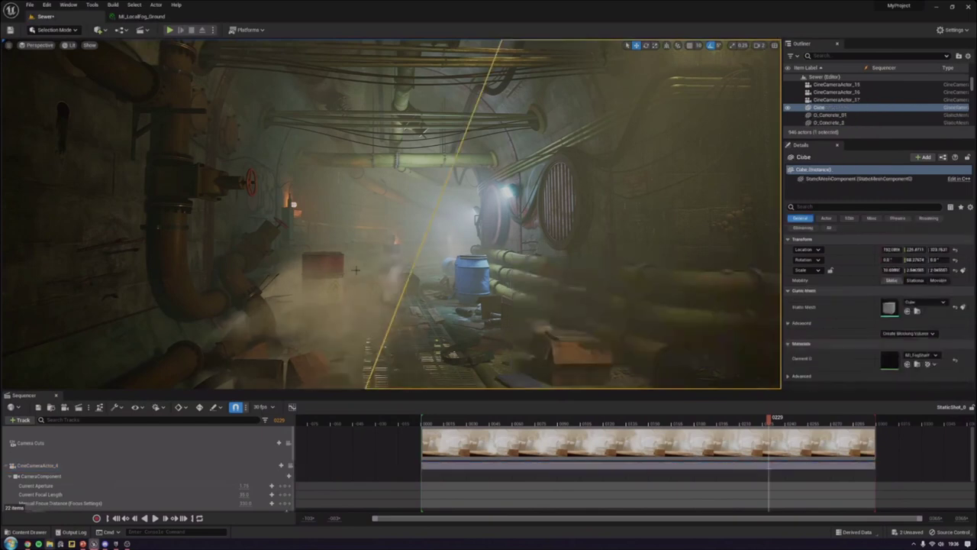
{"action": "right_click_drag", "start_coordinate": [332, 286], "coordinate": [326, 264]}
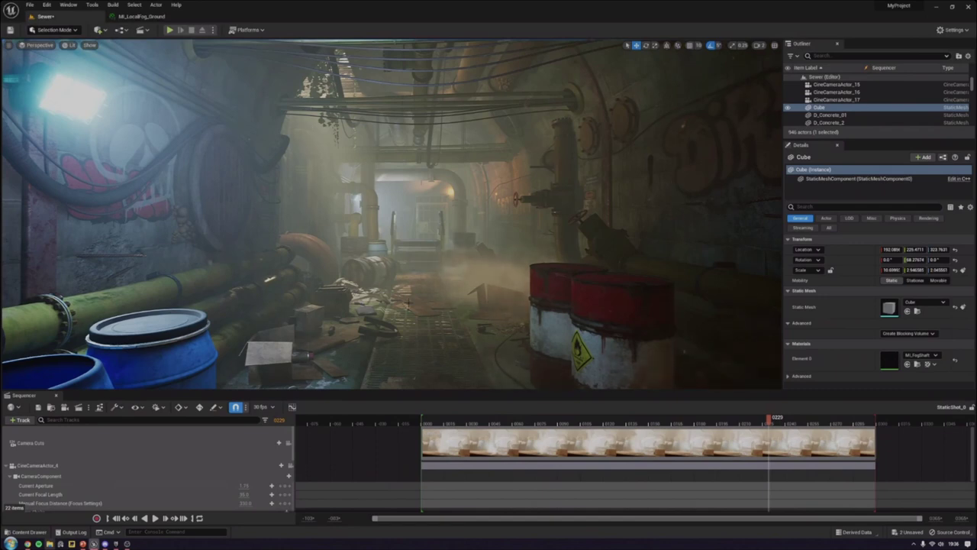
- Open the Shot3 sequence and play its opening frames, stopping once the fade-in has begun
{"action": "right_click_drag", "start_coordinate": [408, 303], "coordinate": [374, 304]}
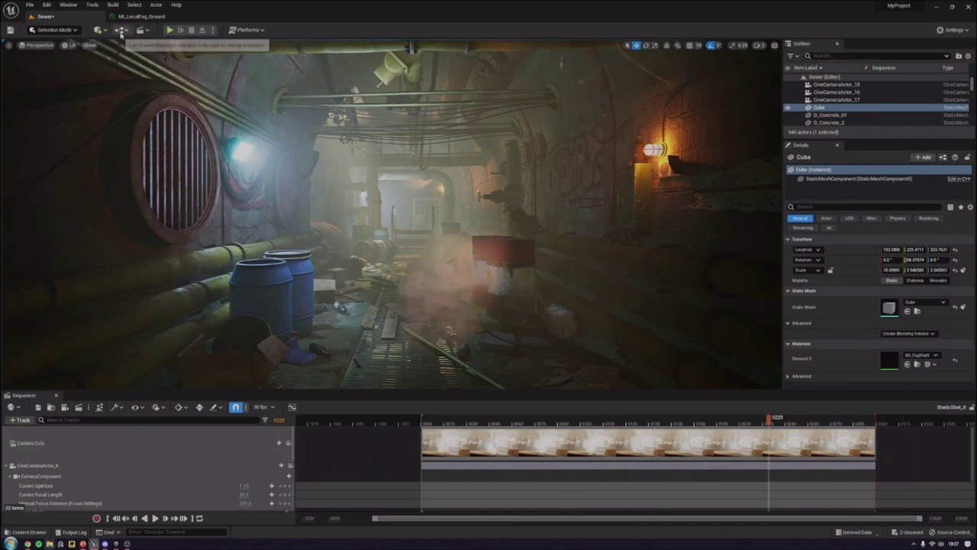
{"action": "left_click", "coordinate": [140, 30]}
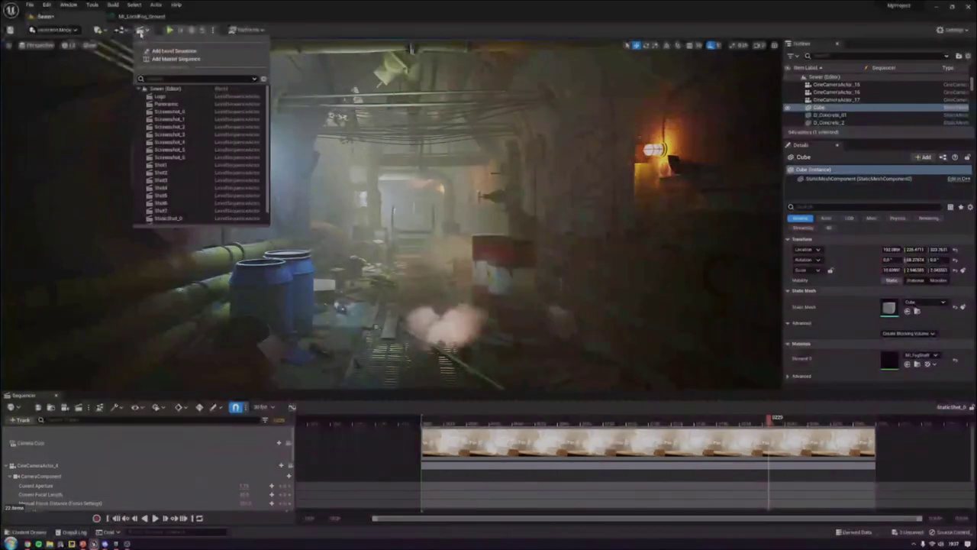
{"action": "left_click", "coordinate": [177, 182]}
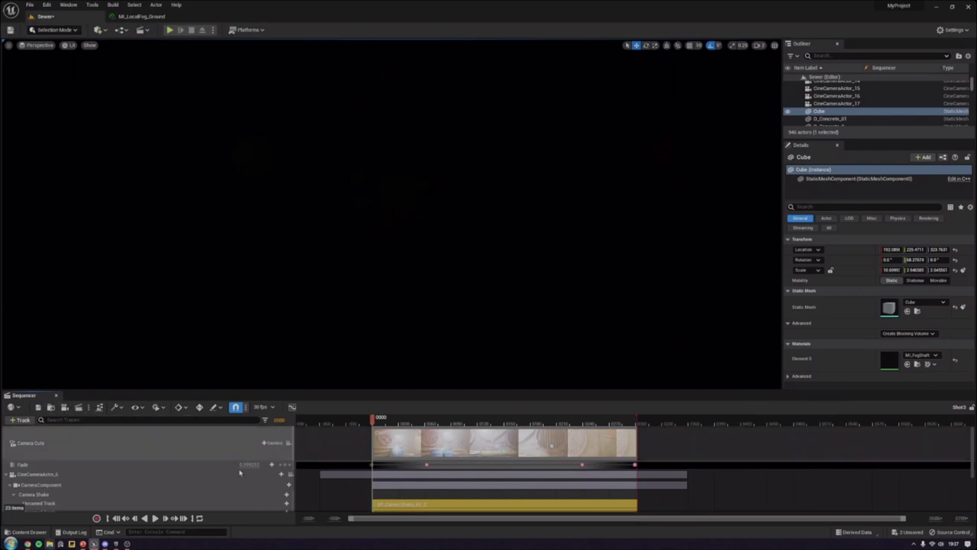
{"action": "left_click", "coordinate": [155, 519]}
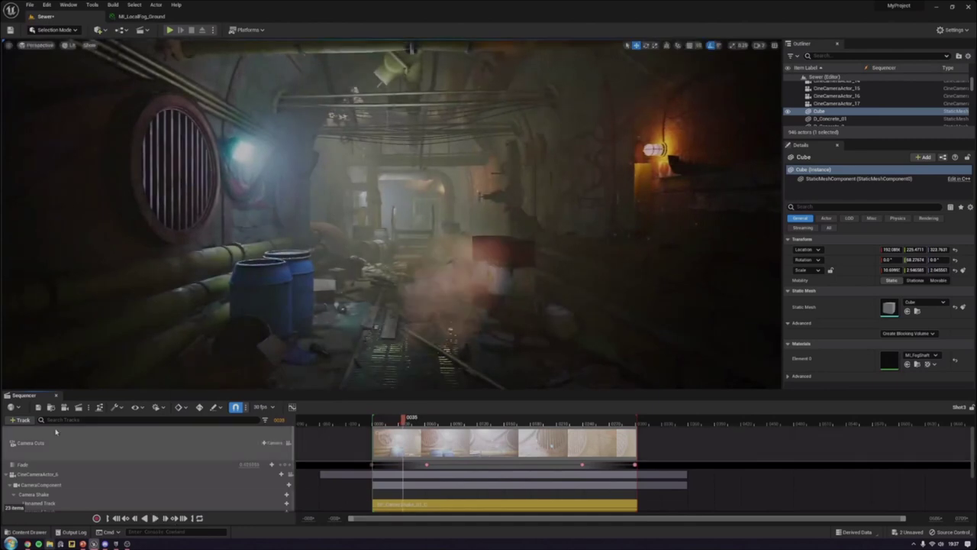
- Select CineCameraActor_6 in the Shot3 sequence and pilot it to look through its lens
{"action": "left_click", "coordinate": [42, 475]}
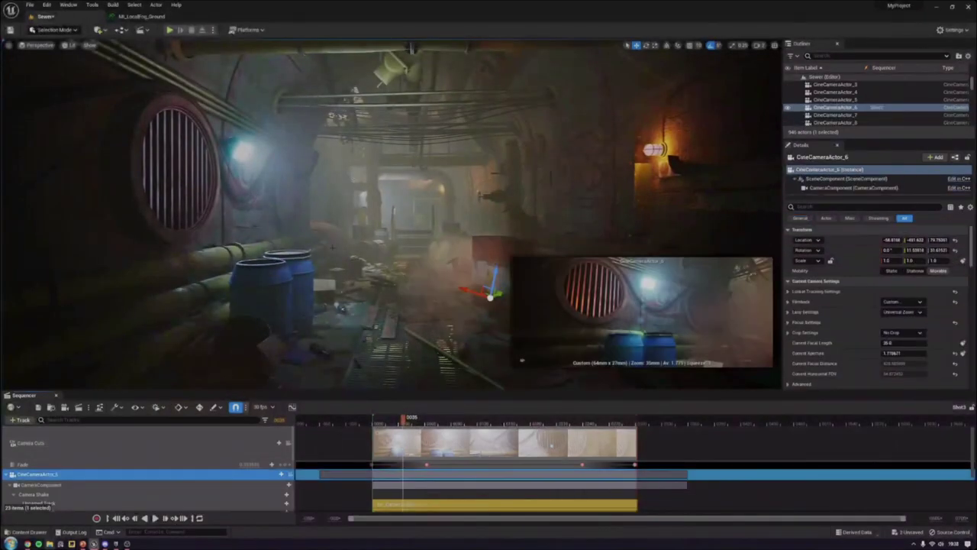
{"action": "right_click", "coordinate": [330, 263]}
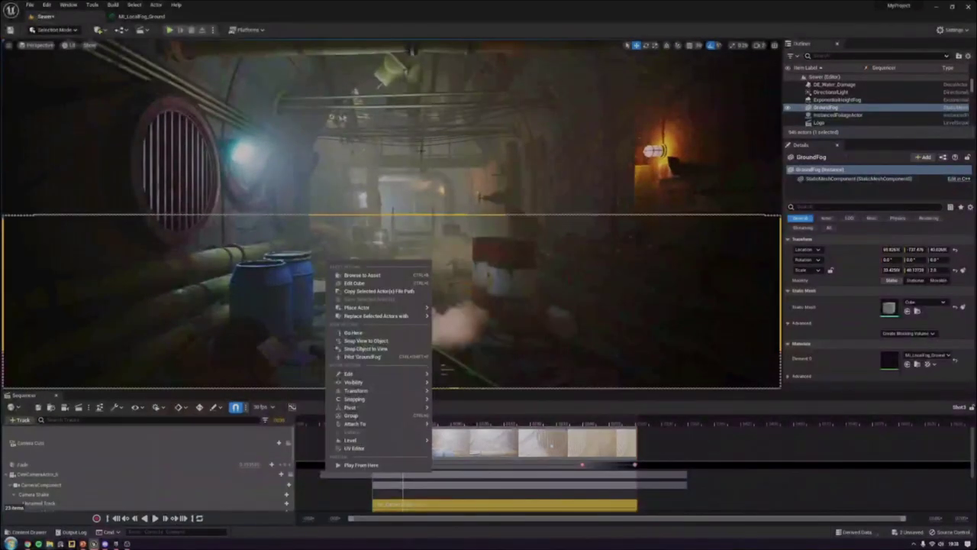
{"action": "key", "text": "Escape"}
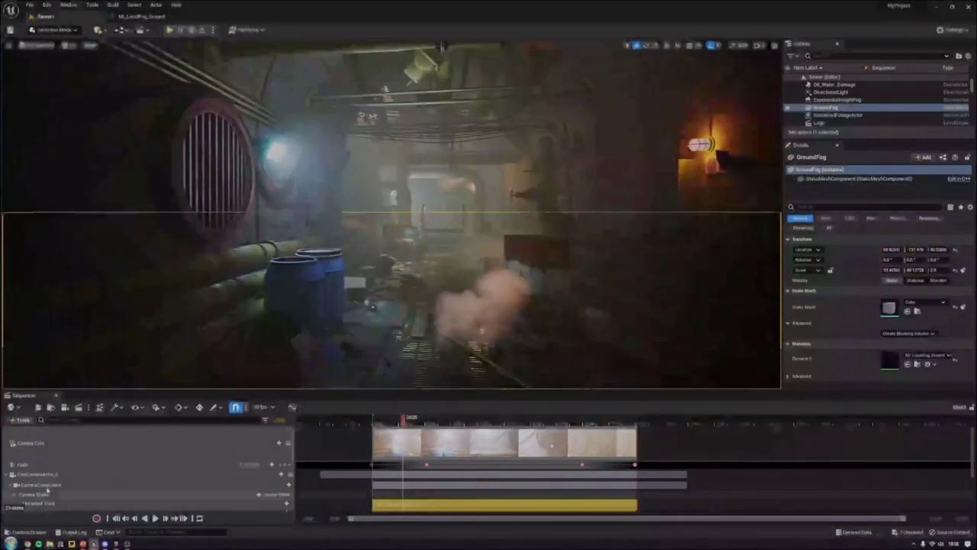
{"action": "left_click", "coordinate": [42, 475]}
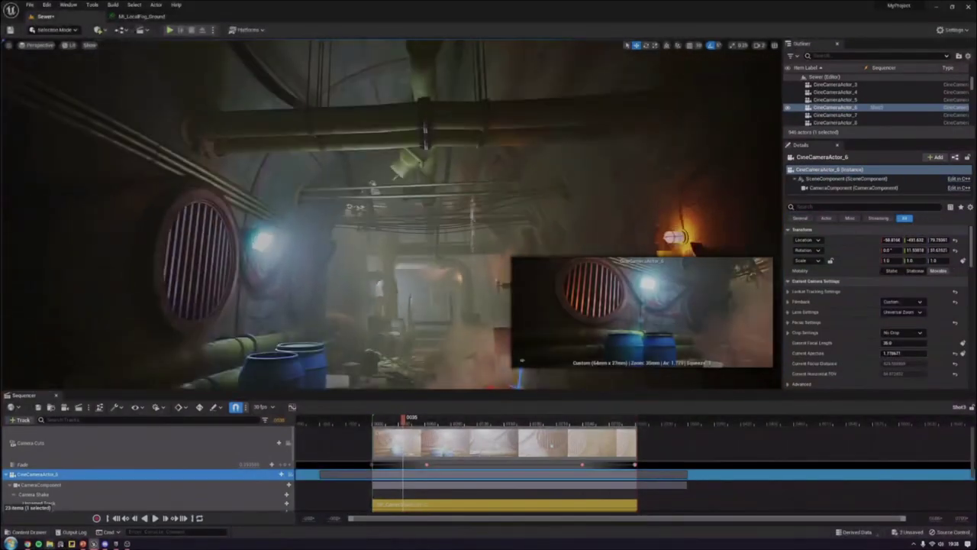
{"action": "key", "text": "ctrl+shift+p"}
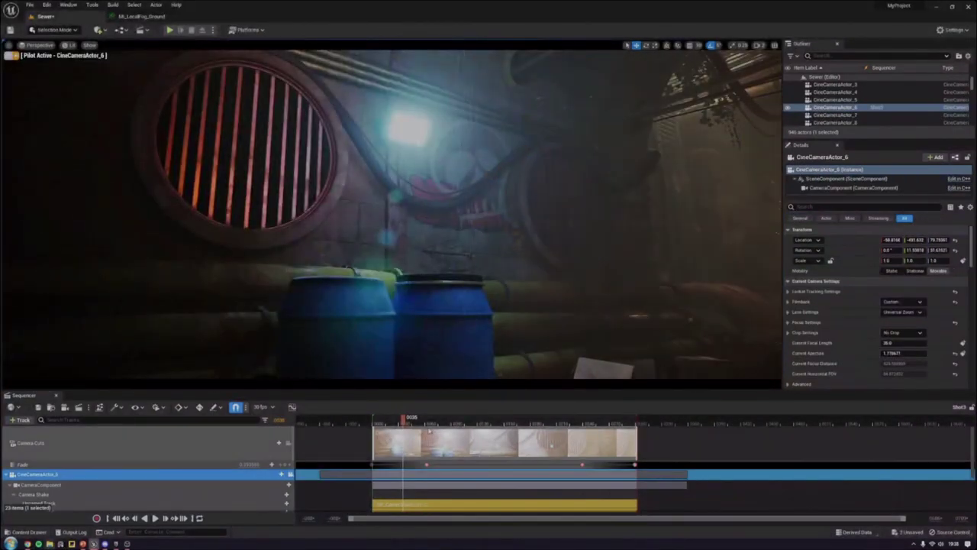
- Rewind Shot3 and play it through the piloted camera, pausing at frame 156 before resuming playback
{"action": "key", "text": "j"}
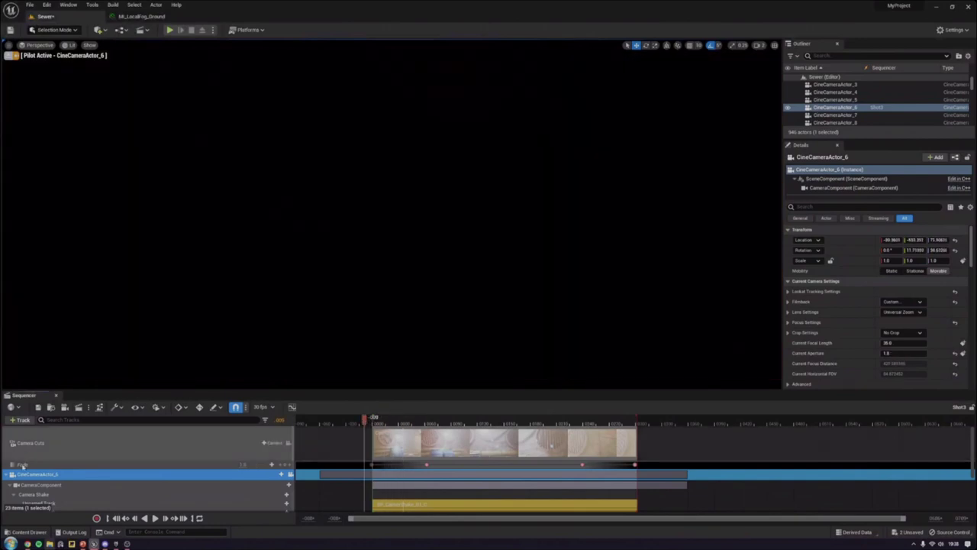
{"action": "left_click", "coordinate": [156, 518]}
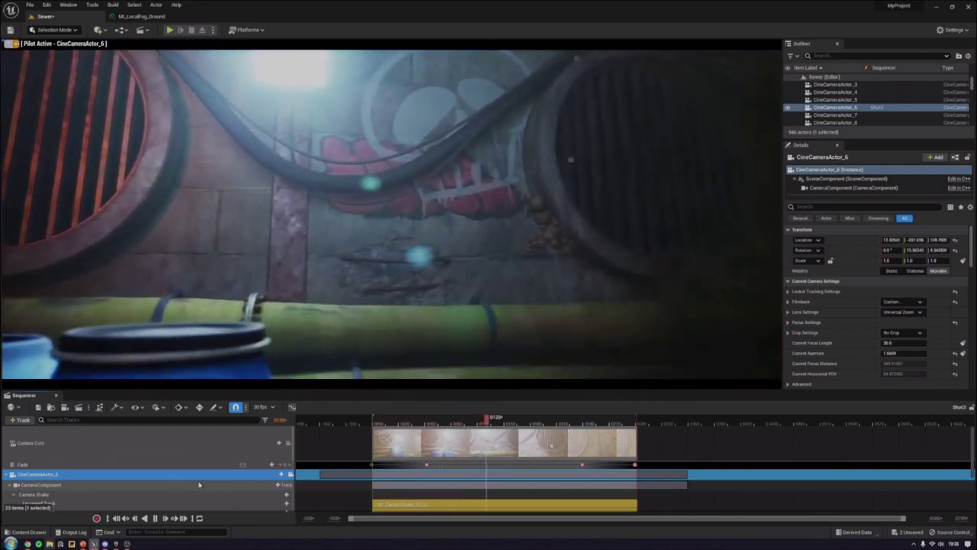
{"action": "key", "text": "space"}
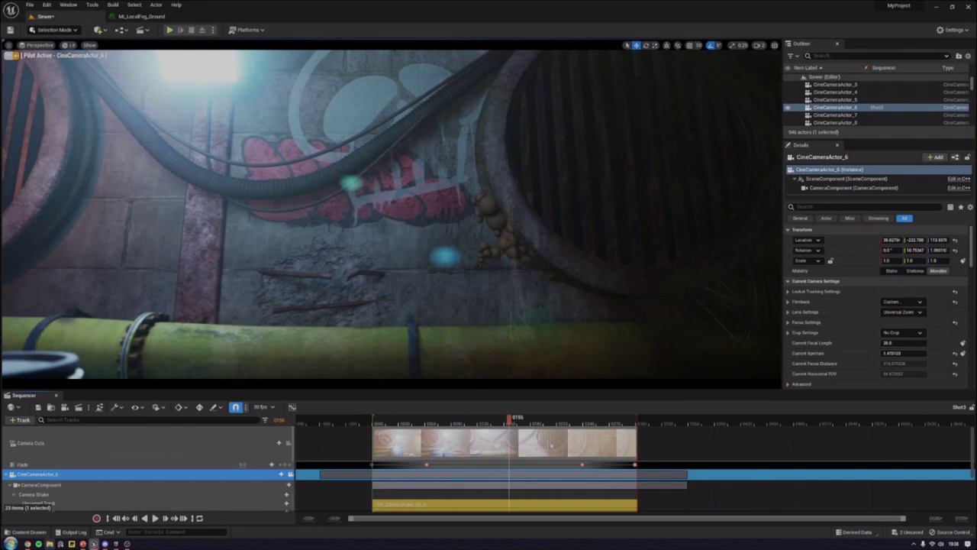
{"action": "key", "text": "space"}
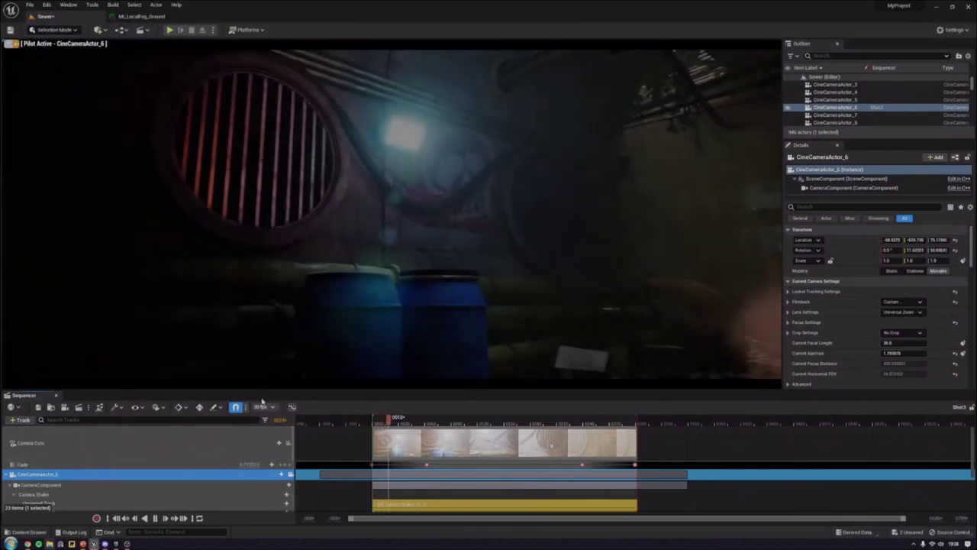
- Stop piloting CineCameraActor_6, pause Shot3 at frame 102 and inspect the steam and fog around the barrels
{"action": "left_click", "coordinate": [4, 45]}
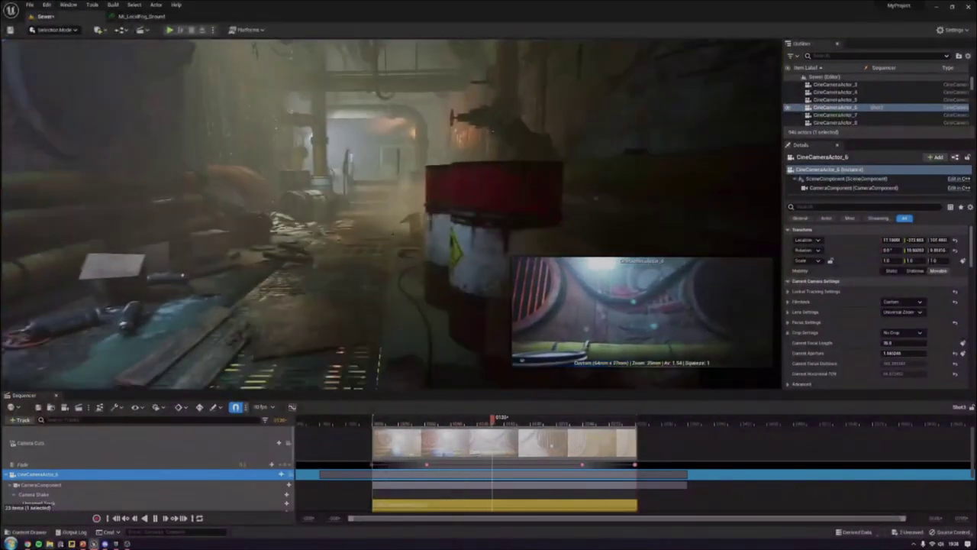
{"action": "left_click", "coordinate": [200, 351]}
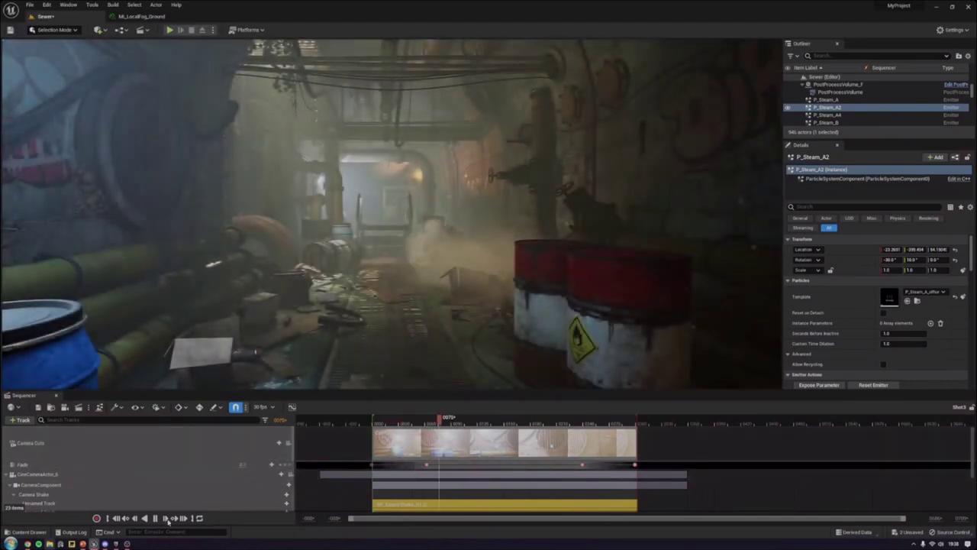
{"action": "left_click", "coordinate": [156, 518]}
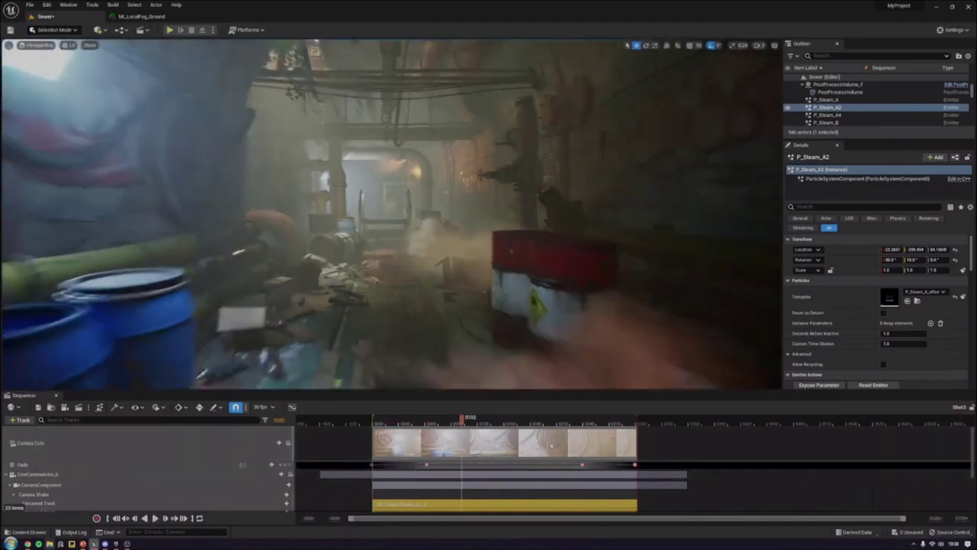
{"action": "scroll", "coordinate": [391, 214], "scroll_direction": "up", "scroll_amount": 6}
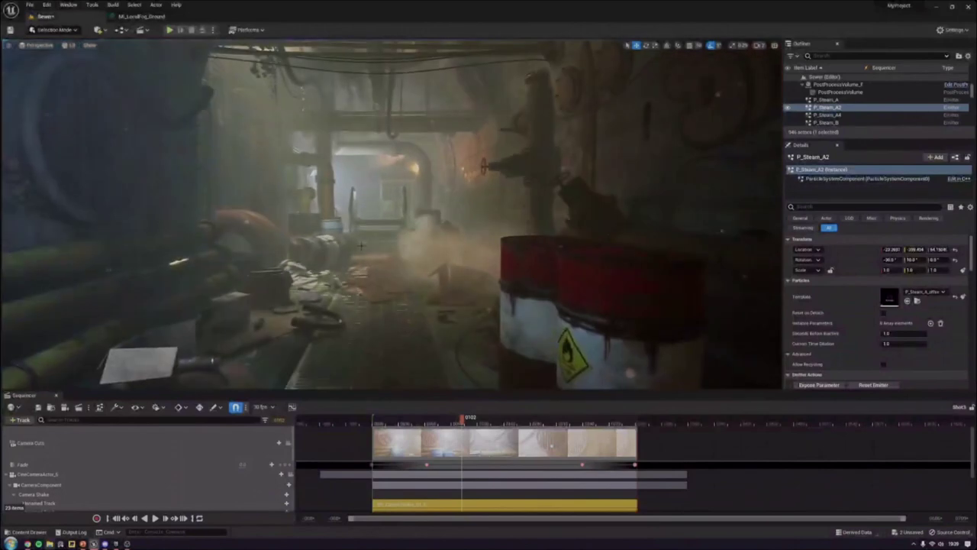
{"action": "right_click_drag", "start_coordinate": [432, 206], "coordinate": [429, 206]}
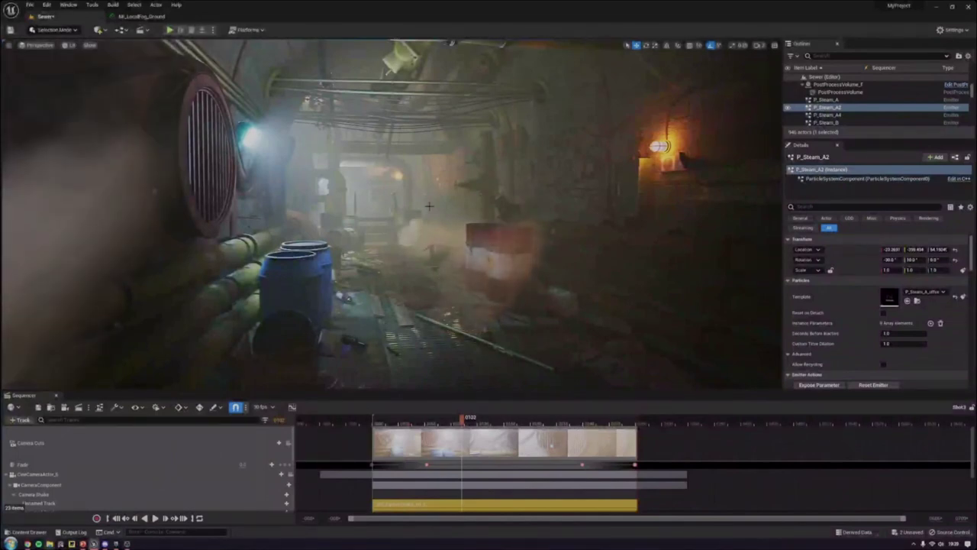
{"action": "right_click_drag", "start_coordinate": [429, 206], "coordinate": [402, 214]}
- Turn off game view to show the actor icons, then select CineCameraActor_2 by the crates and inspect its framing
{"action": "key", "text": "g"}
{"action": "left_click", "coordinate": [409, 213]}
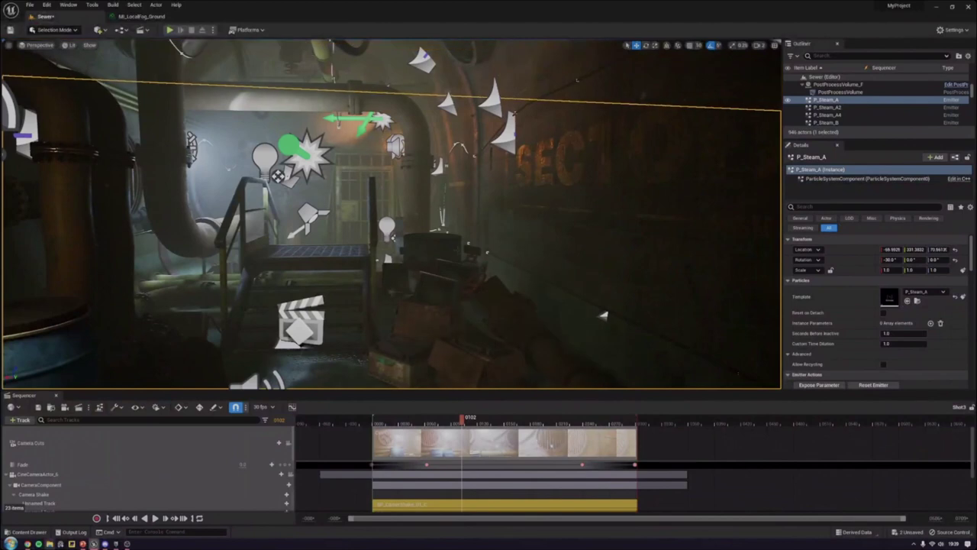
{"action": "left_click", "coordinate": [482, 267]}
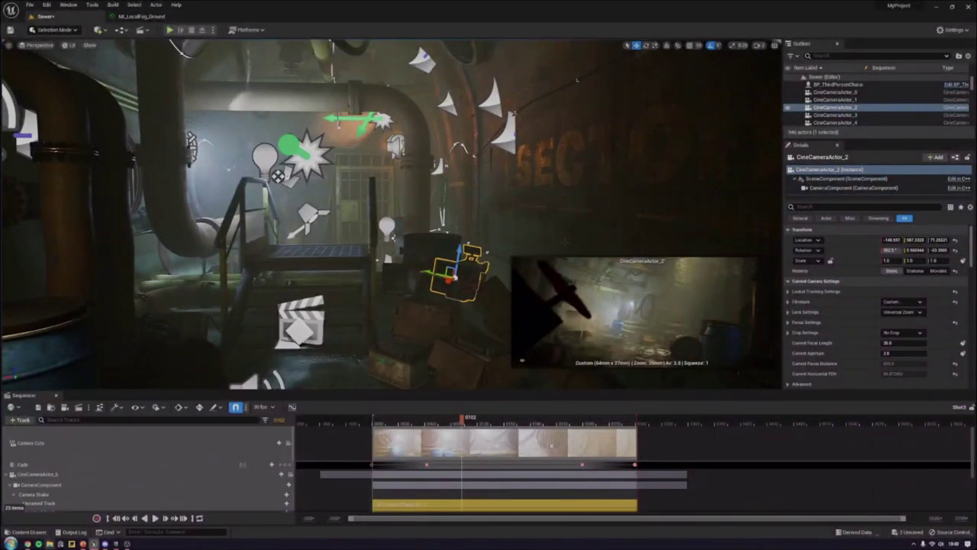
{"action": "right_click_drag", "start_coordinate": [577, 80], "coordinate": [275, 90]}
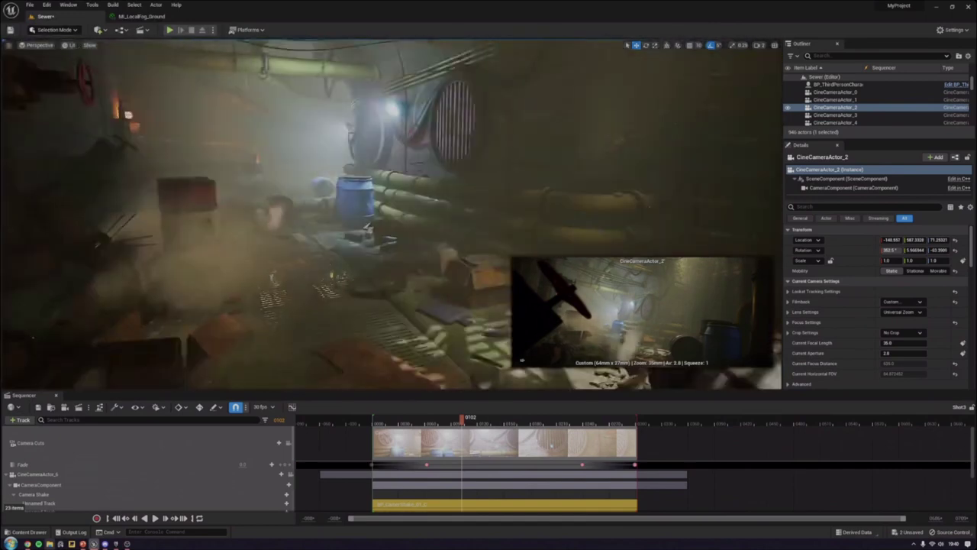
{"action": "left_click", "coordinate": [446, 283]}
{"action": "right_click_drag", "start_coordinate": [447, 282], "coordinate": [370, 259]}
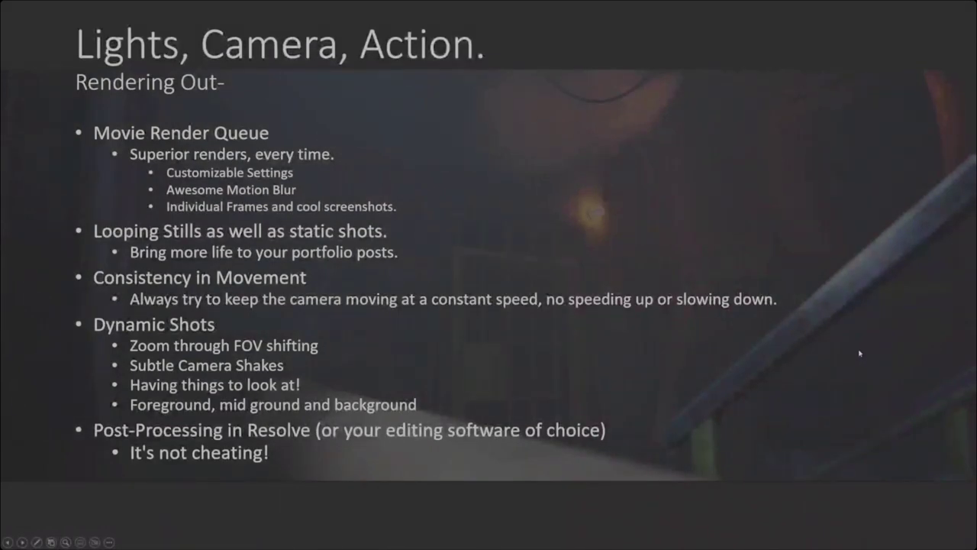
{"action": "left_click", "coordinate": [811, 214]}
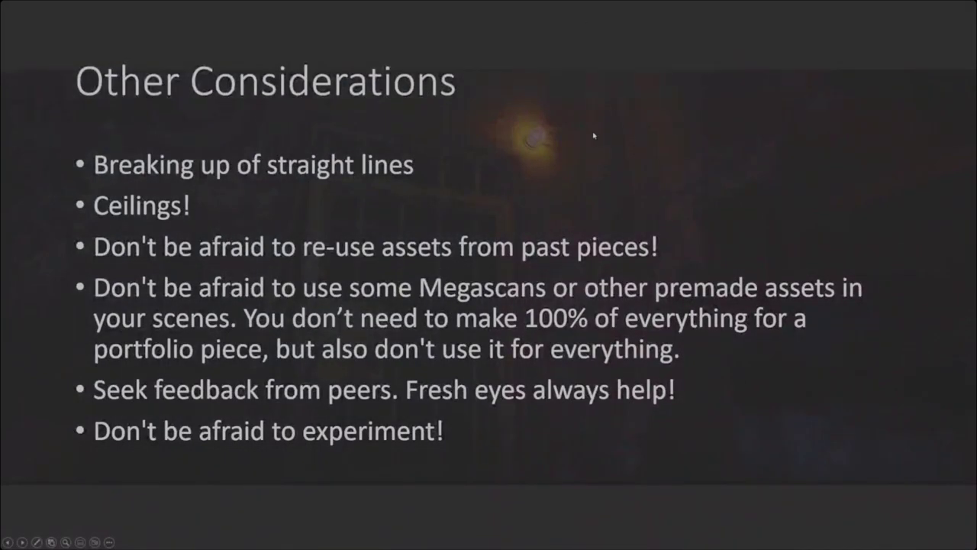